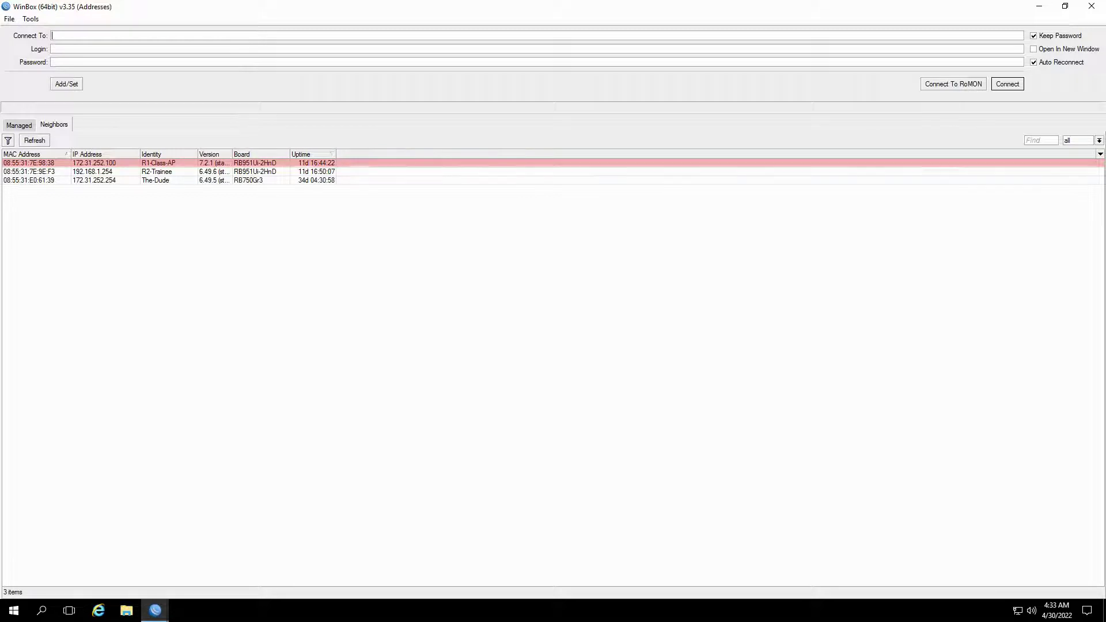
Connect to the R1-Class-AP router with the login admin
click(29, 163)
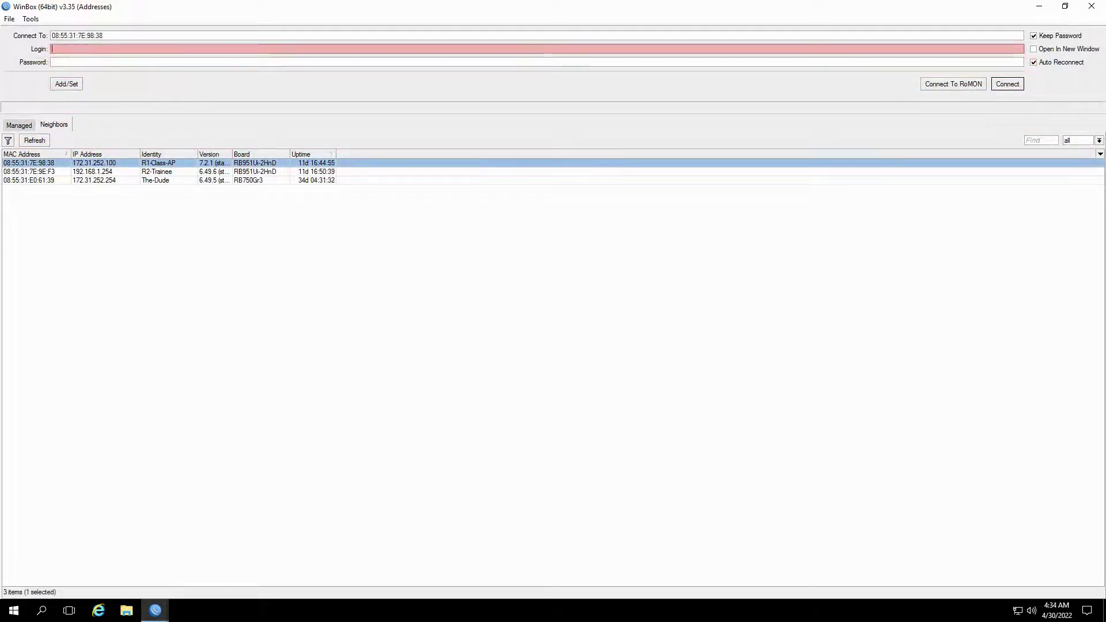
text(admin)
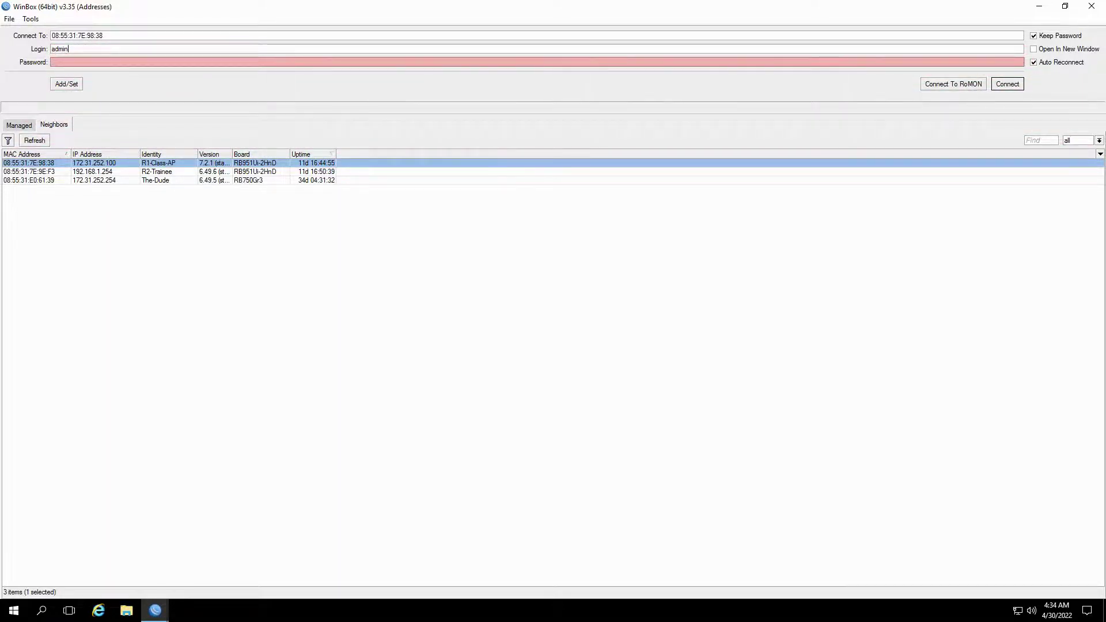
key(Return)
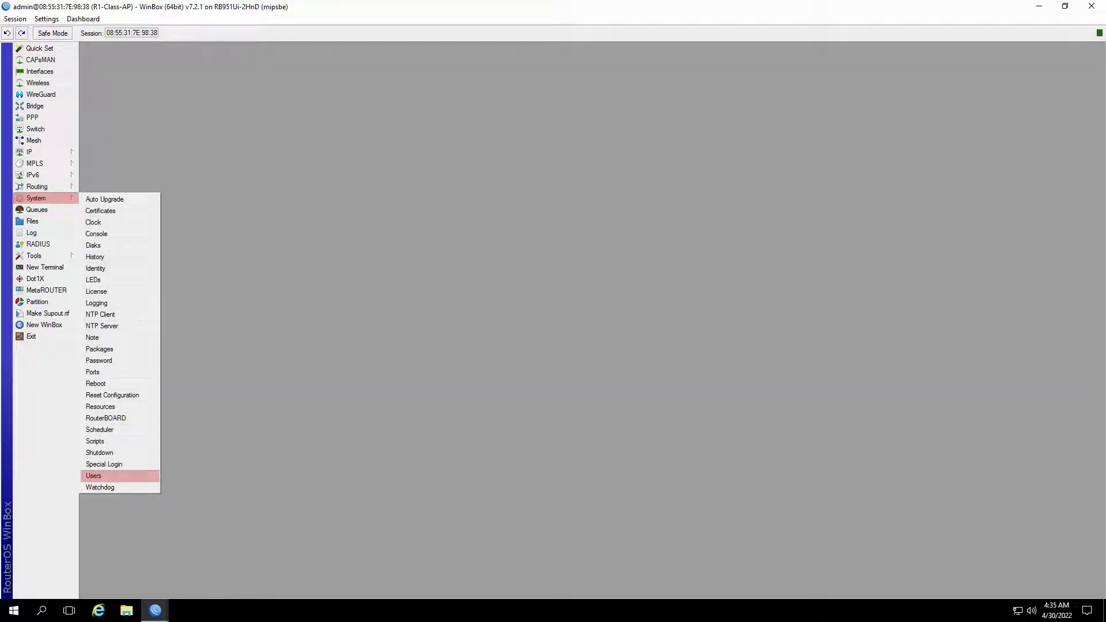
Show the router's User List under System > Users
click(94, 475)
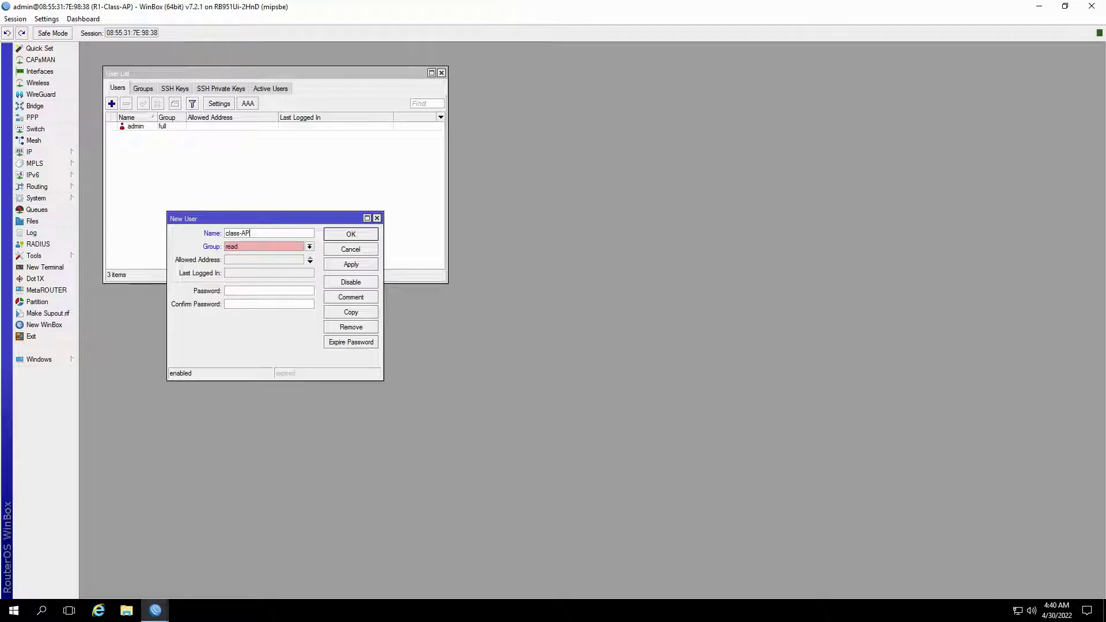
Put class-AP in the full group, enter and confirm its password, and save it
key(Up)
key(Tab)
key(Tab)
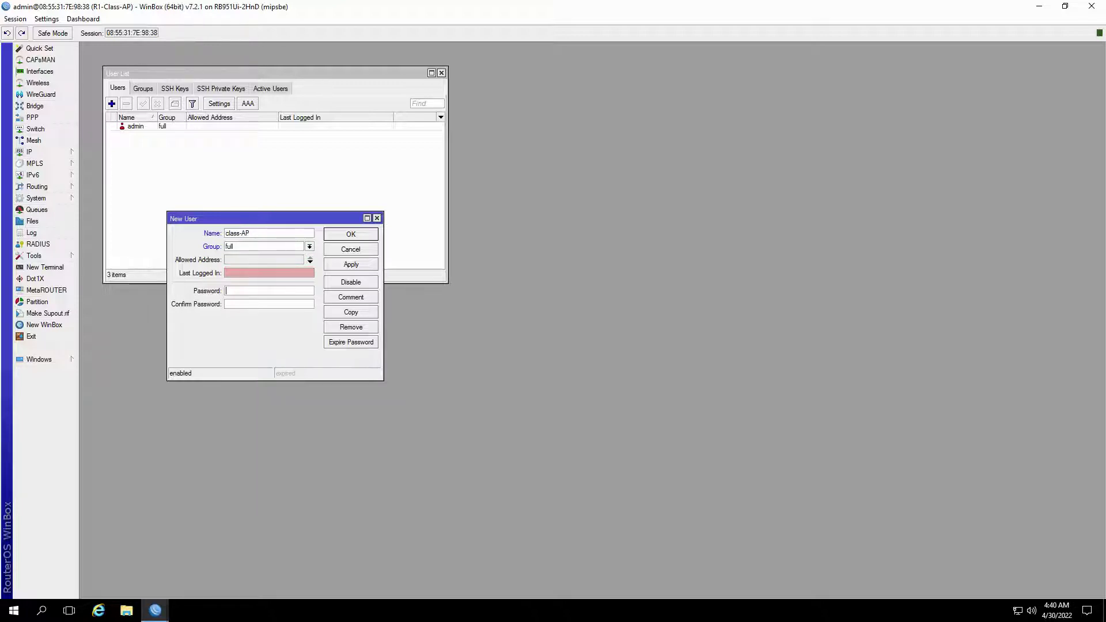
text(*******)
key(Tab)
text(******)
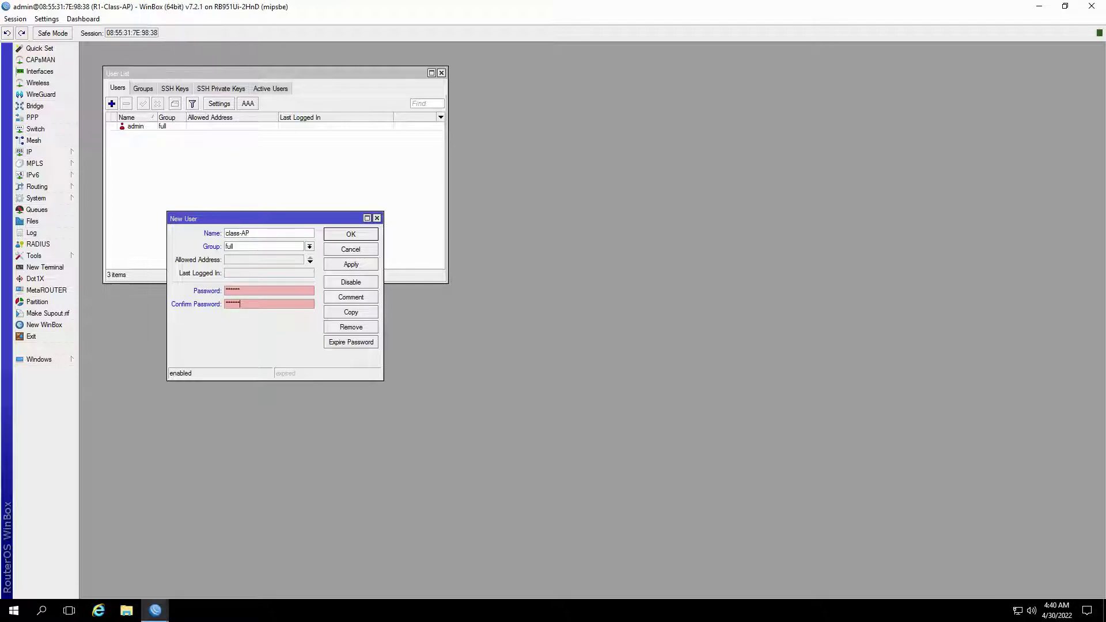
text(*)
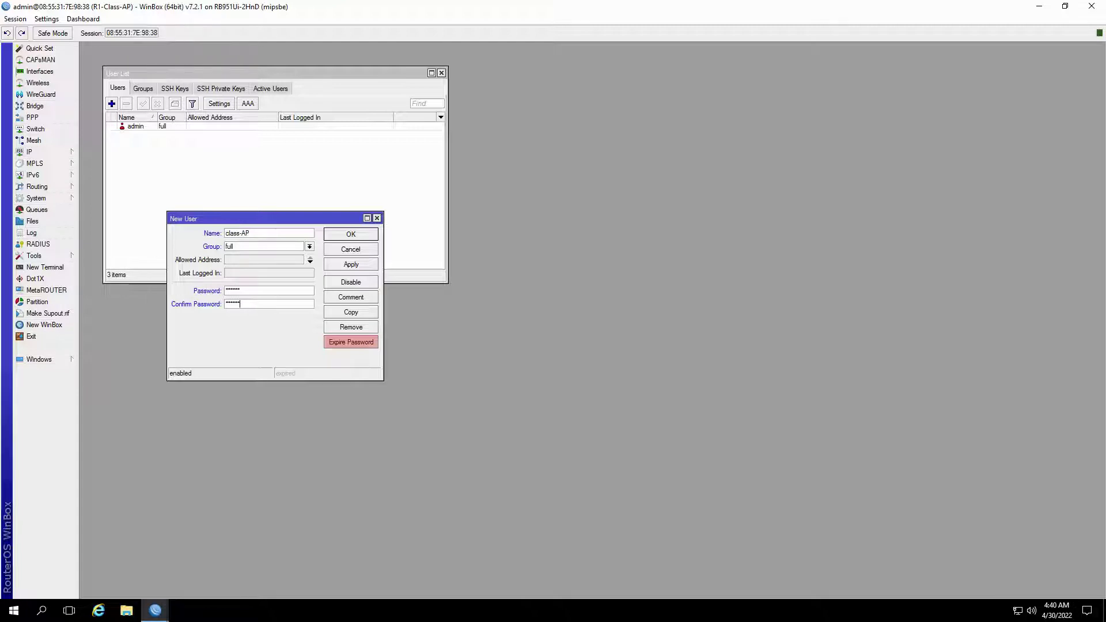
key(Return)
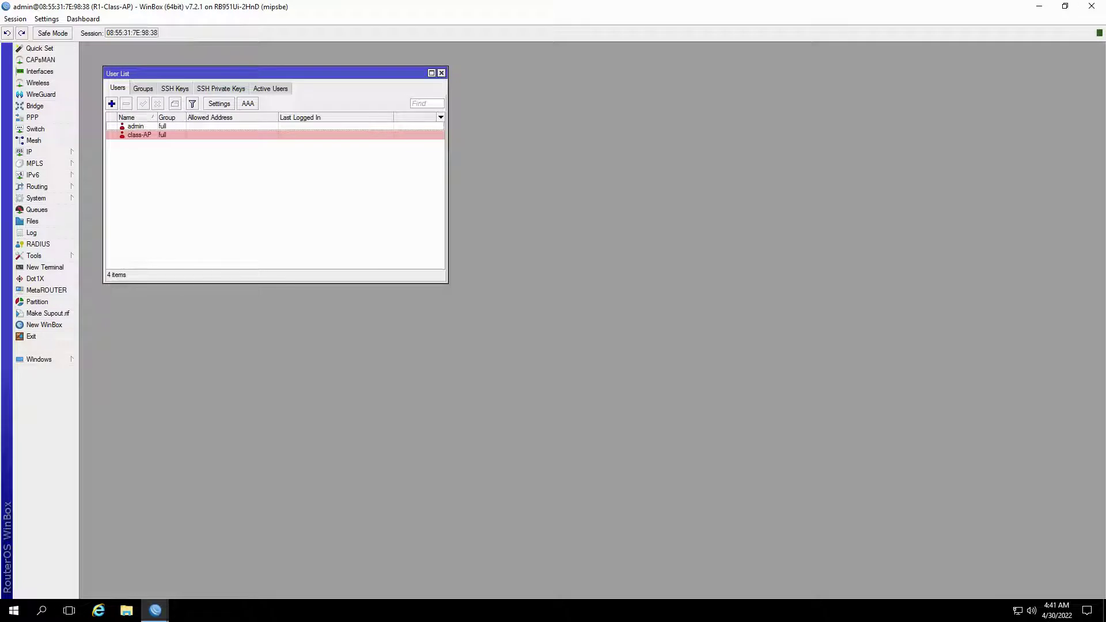
Delete the admin user from the User List
click(135, 127)
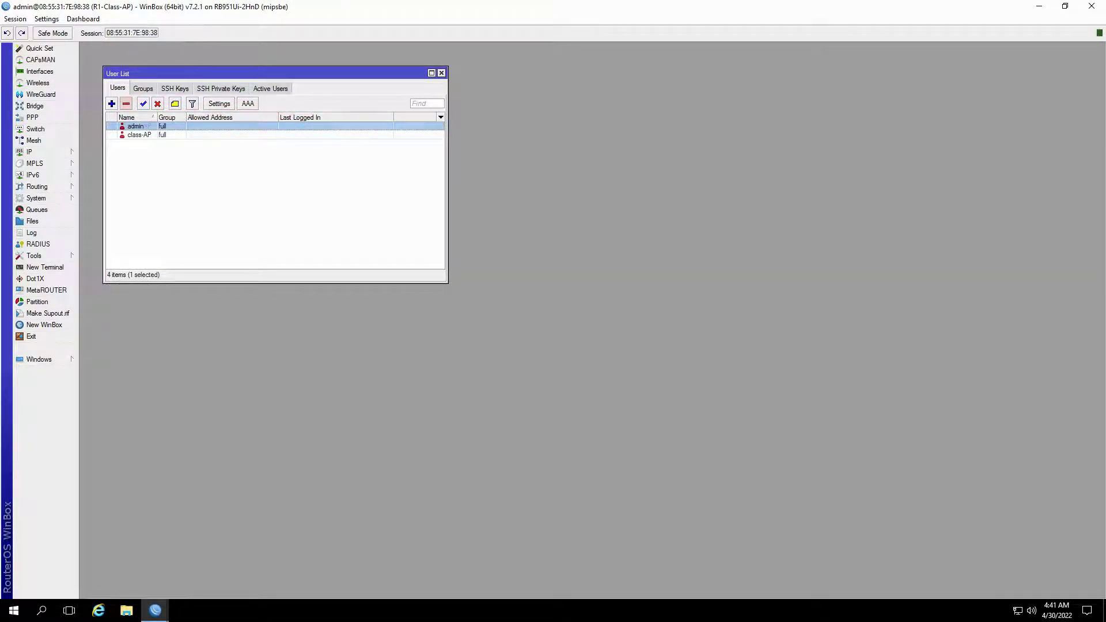
key(Delete)
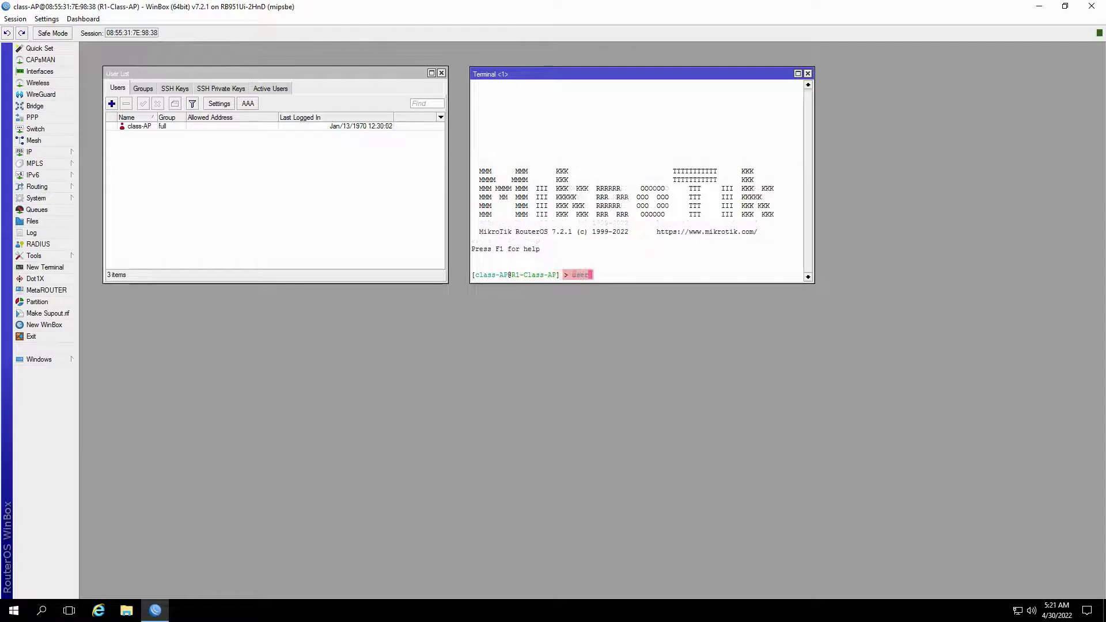
List the router's existing users with user print in the terminal
key(Return)
text(print)
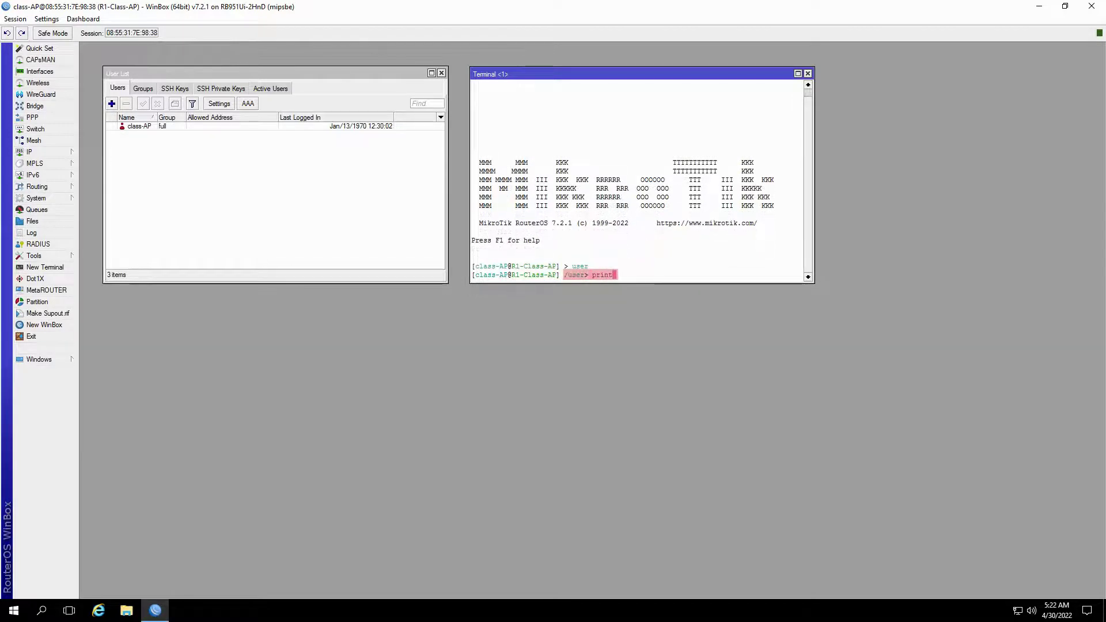
key(Return)
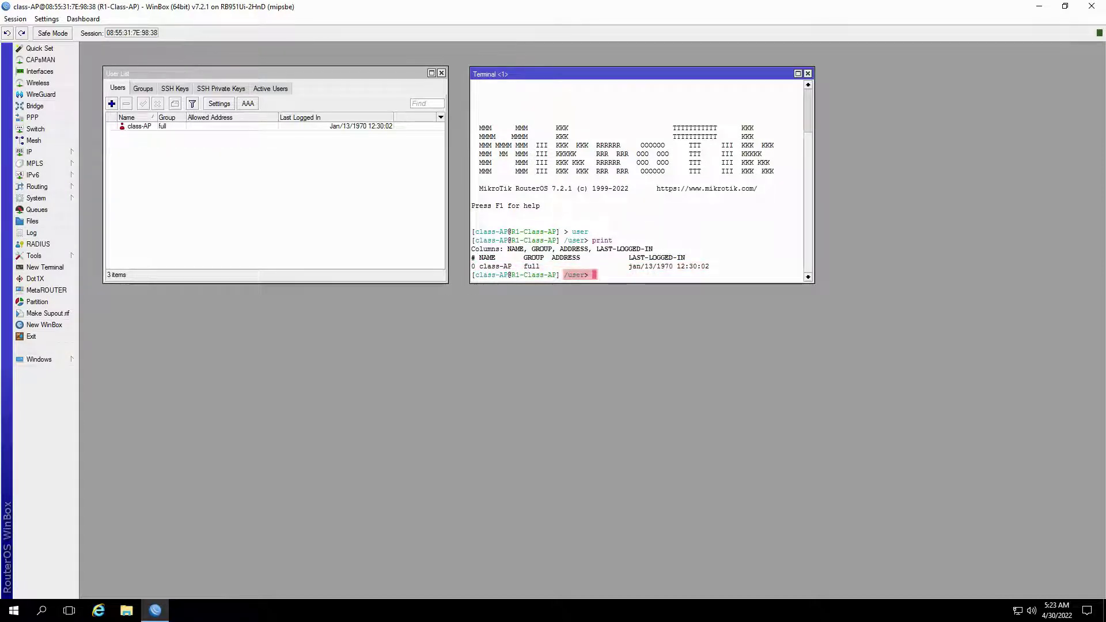
Add class-user in the full group with a password via a terminal add command
text(add name=)
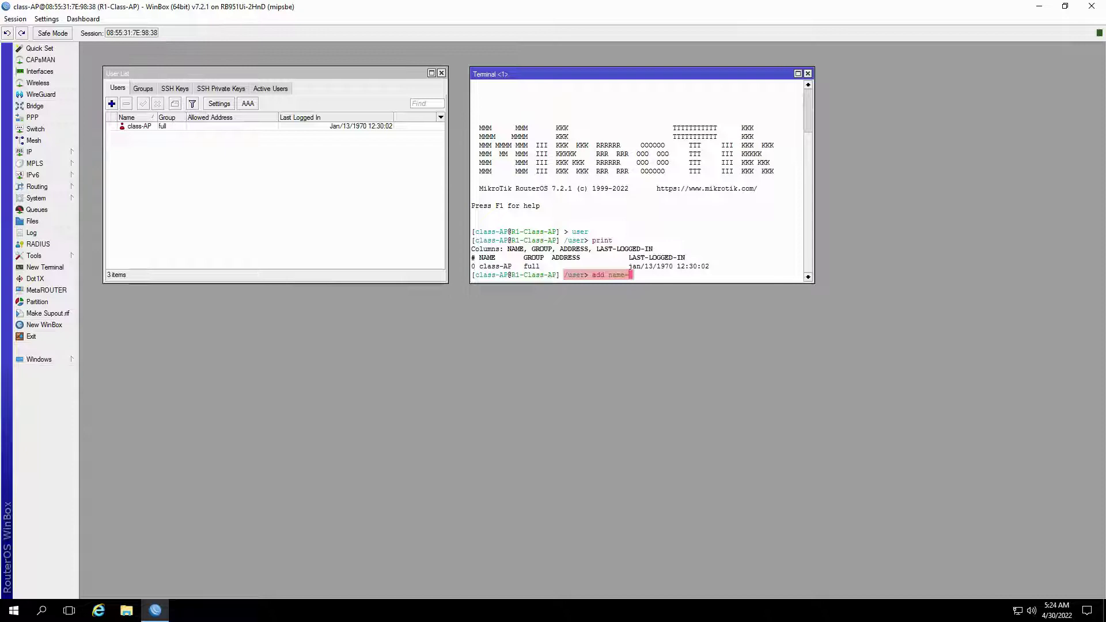
text(class-user)
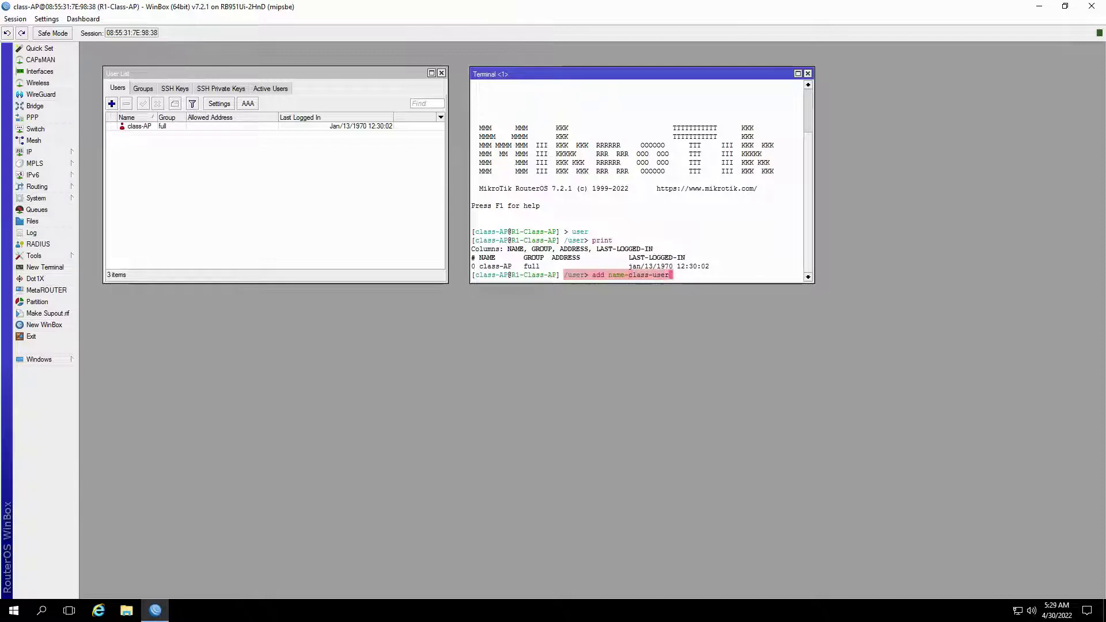
text( group=full)
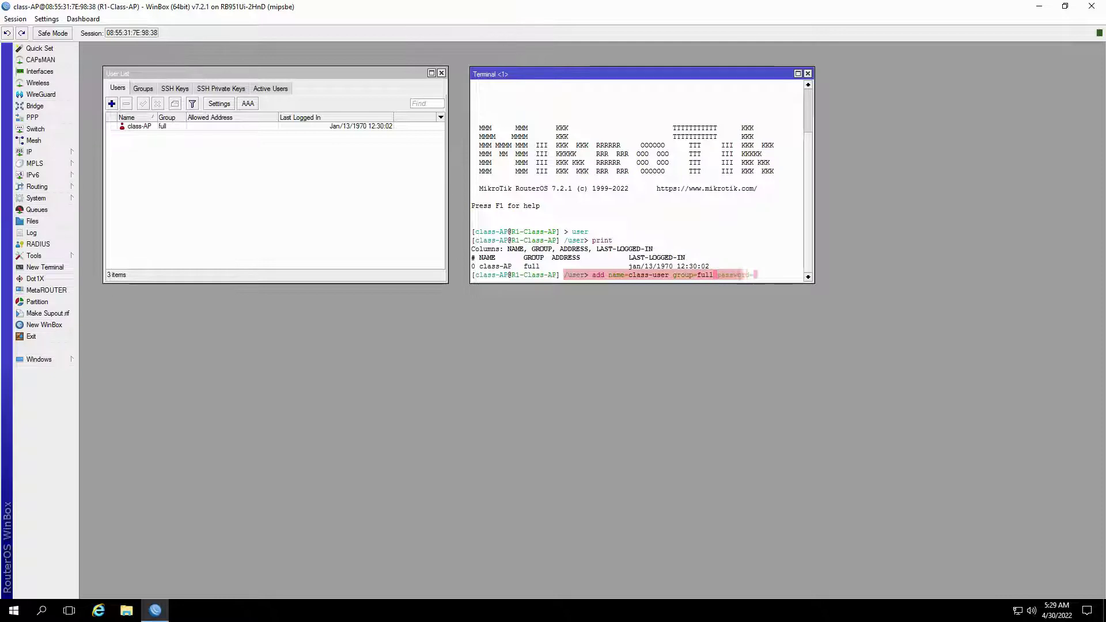
key(Tab)
text(123456)
key(End)
key(Return)
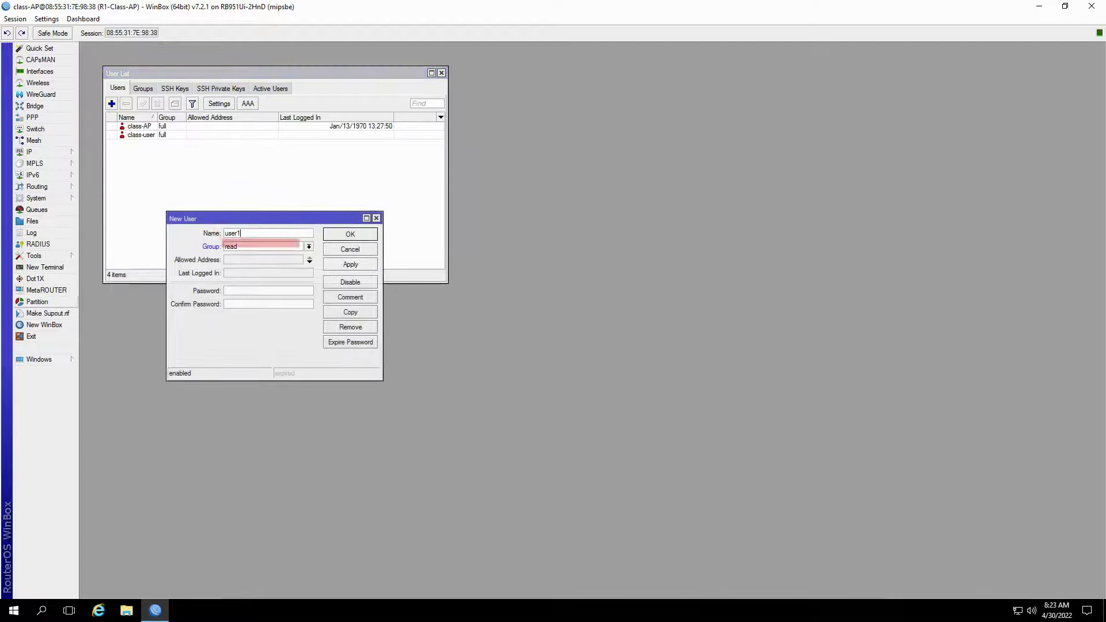
Check the available user groups: full, read and write
key(alt+Down)
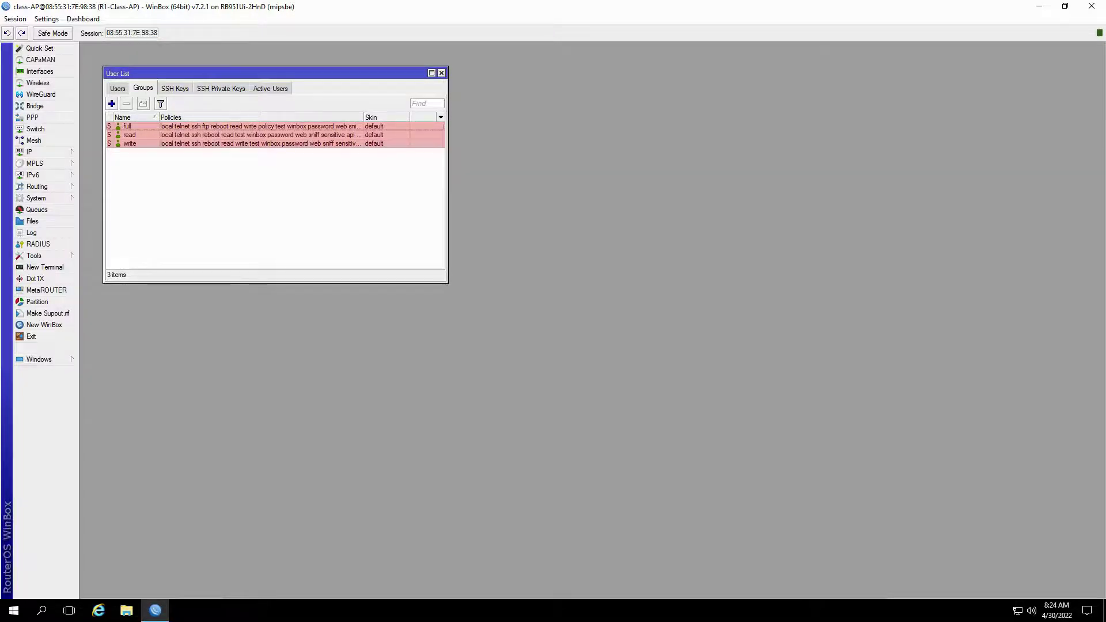
key(Return)
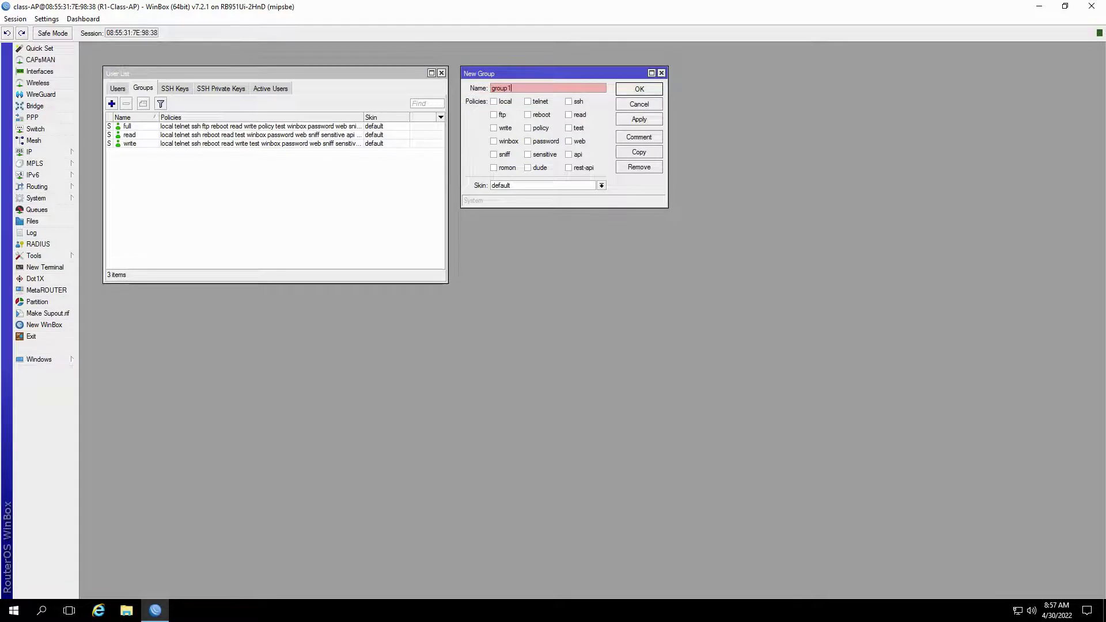
Save a group named test with every policy except winbox, then show the user accounts
text(test)
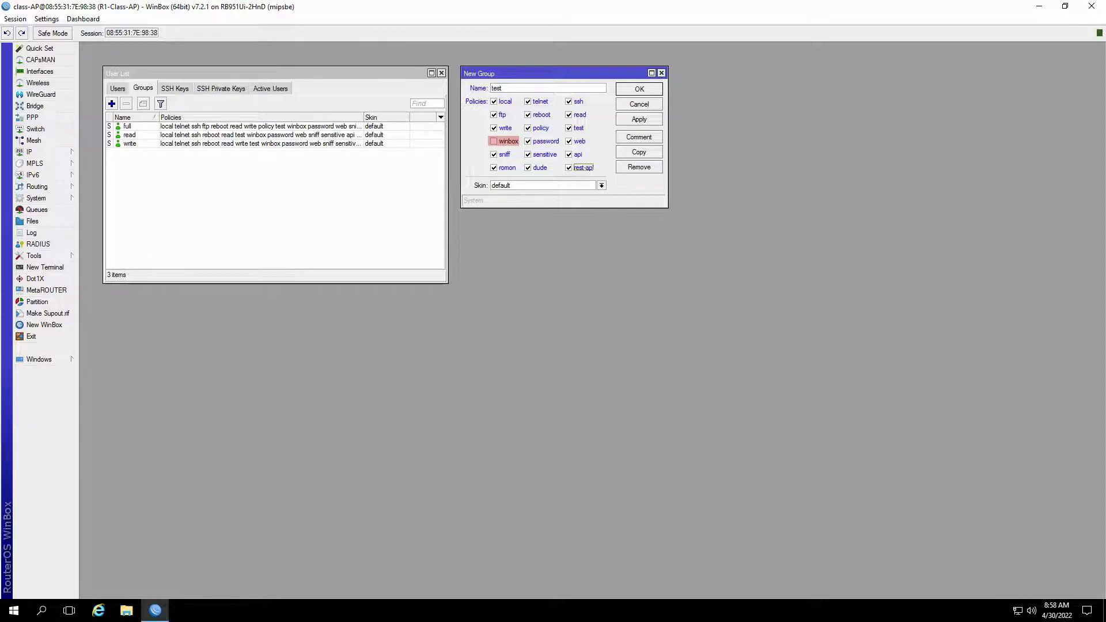
key(Return)
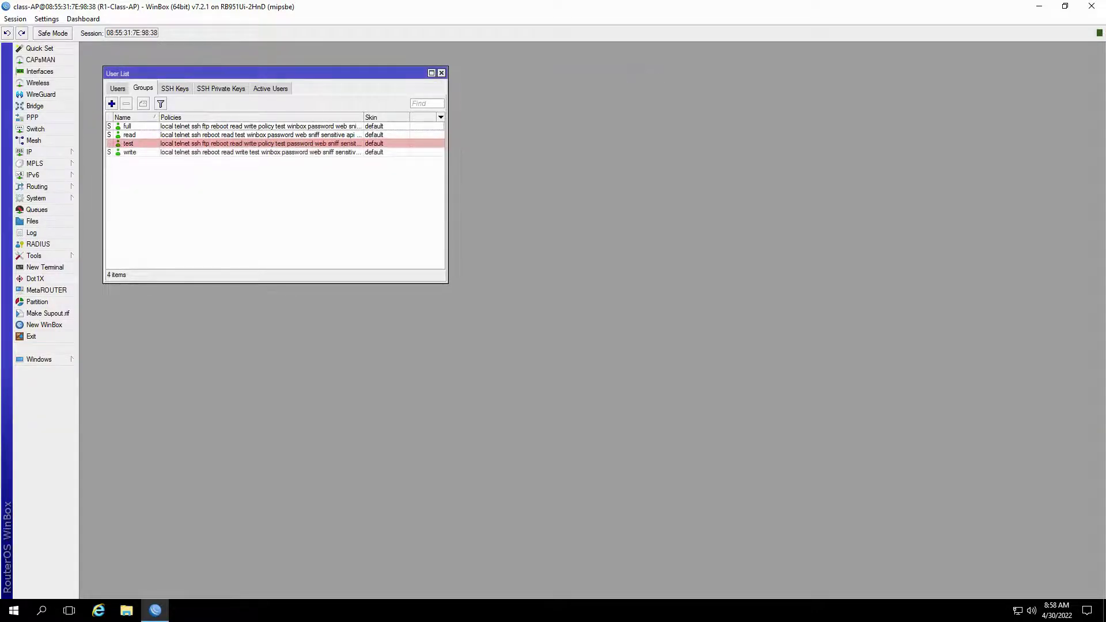
click(117, 88)
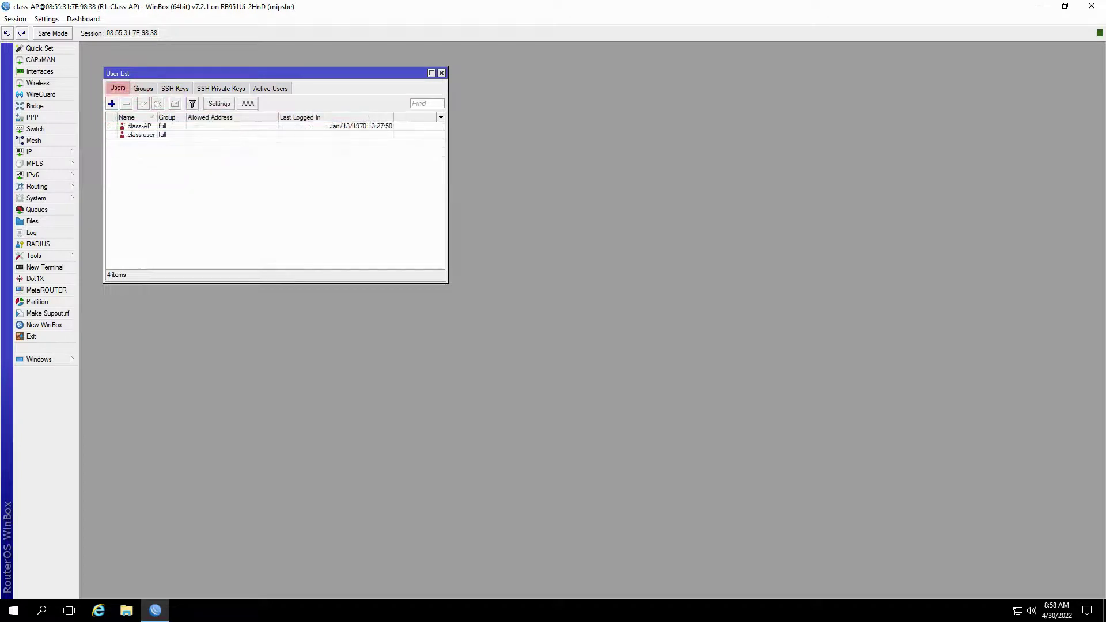
Change class-user's group to test and save the change
click(263, 246)
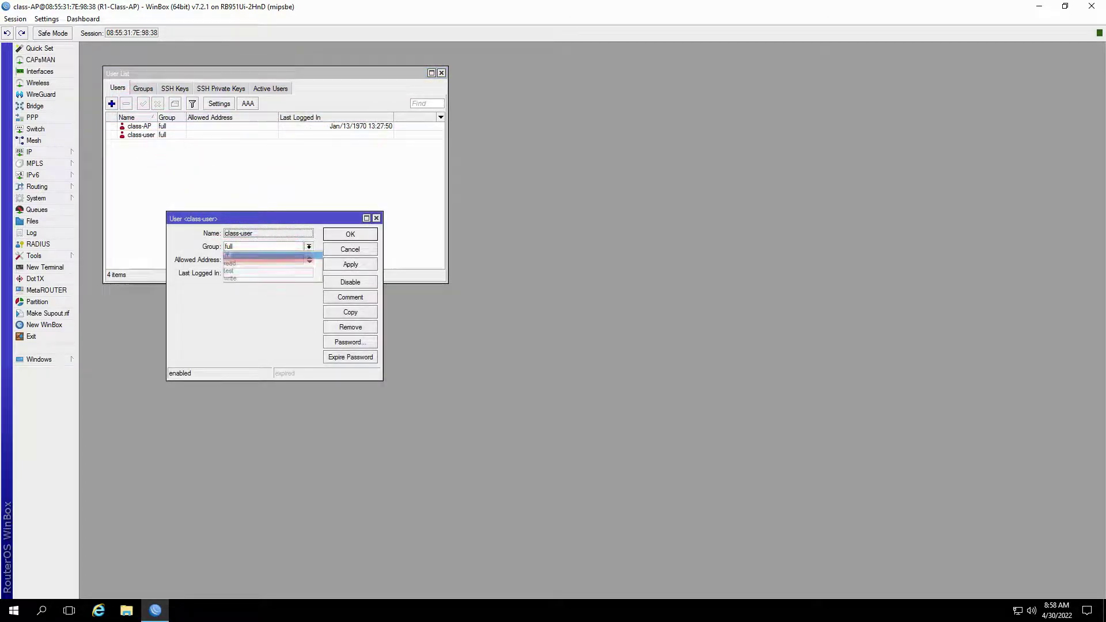
click(242, 271)
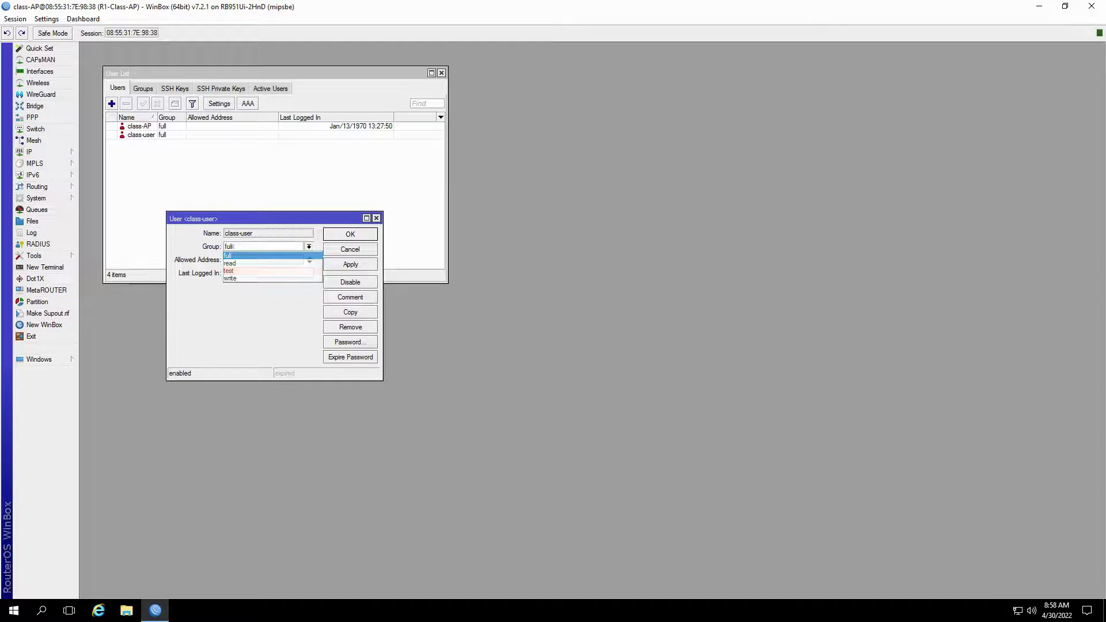
key(Return)
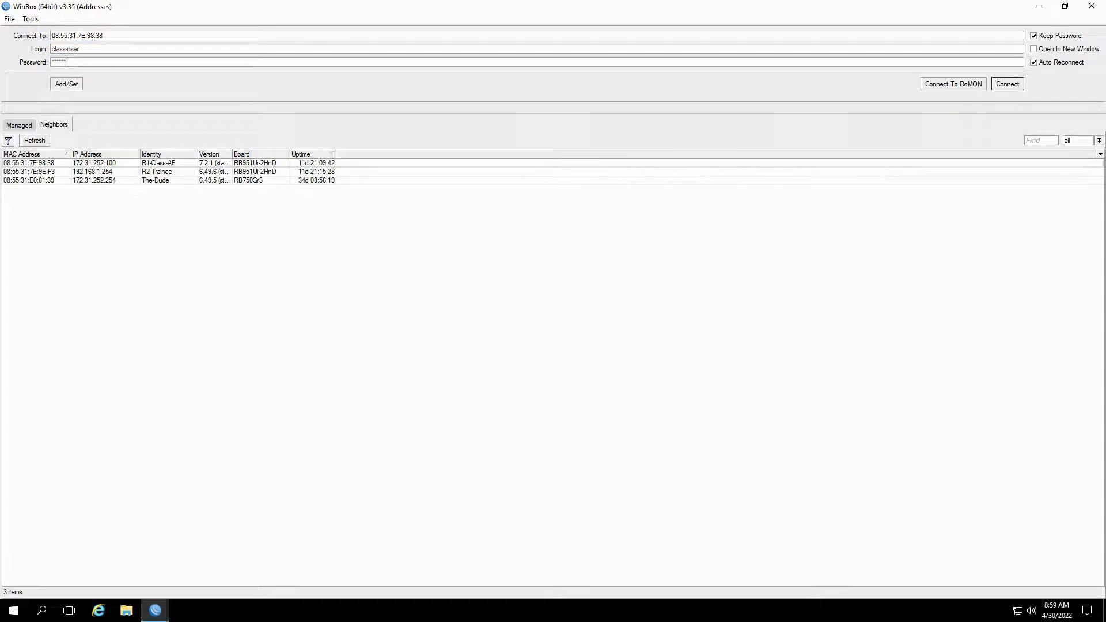
Attempt to connect to the router as class-user
key(Return)
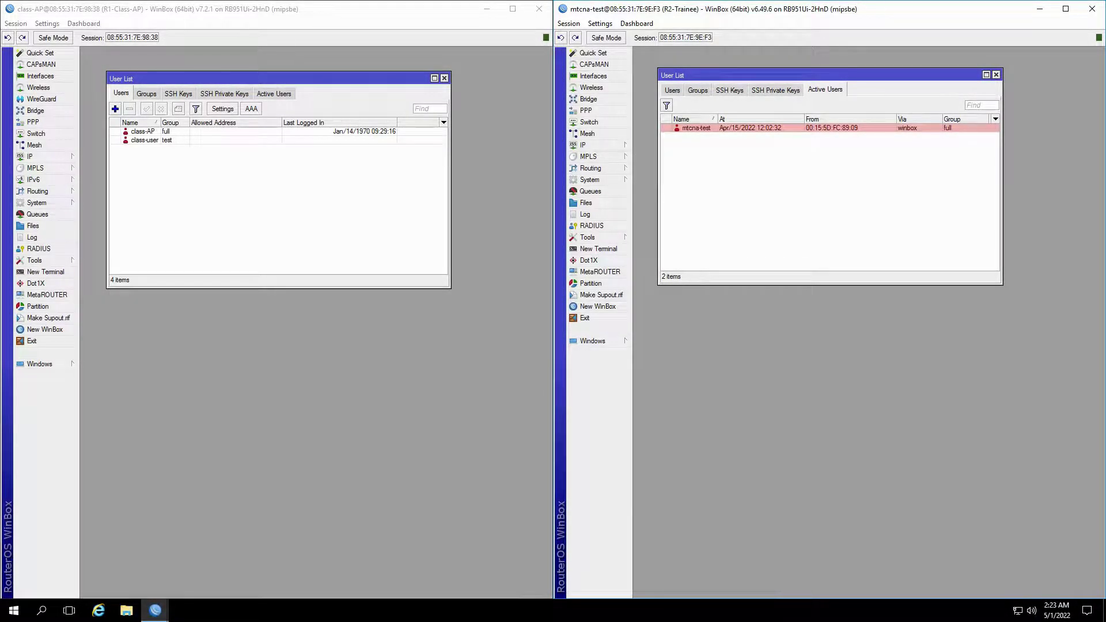
Launch the Telnet tool from R1's Tools menu
click(34, 260)
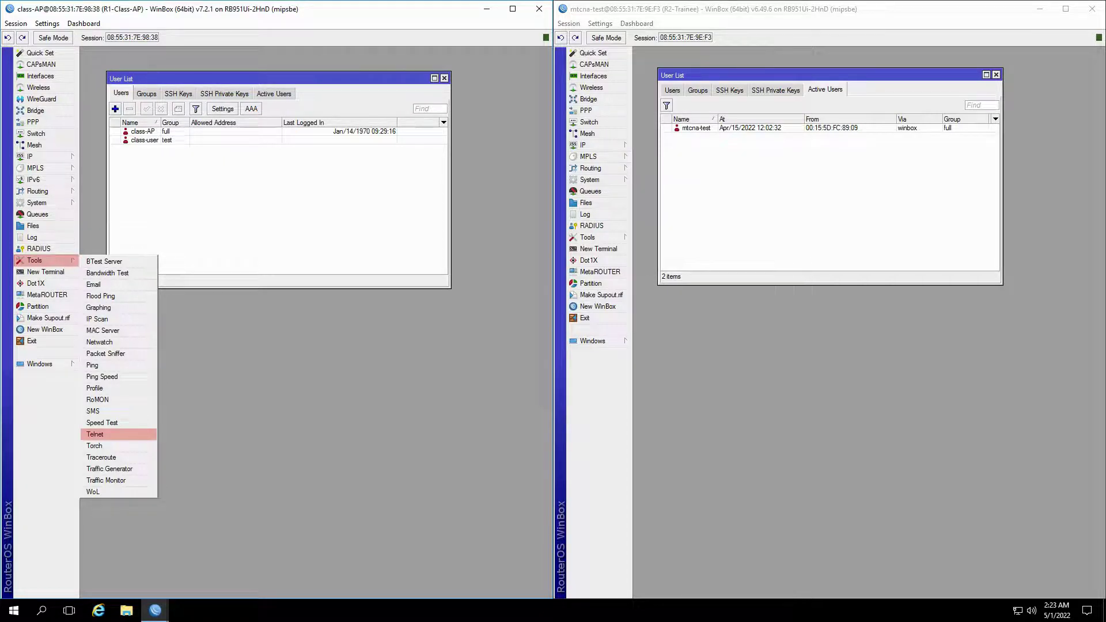
click(95, 433)
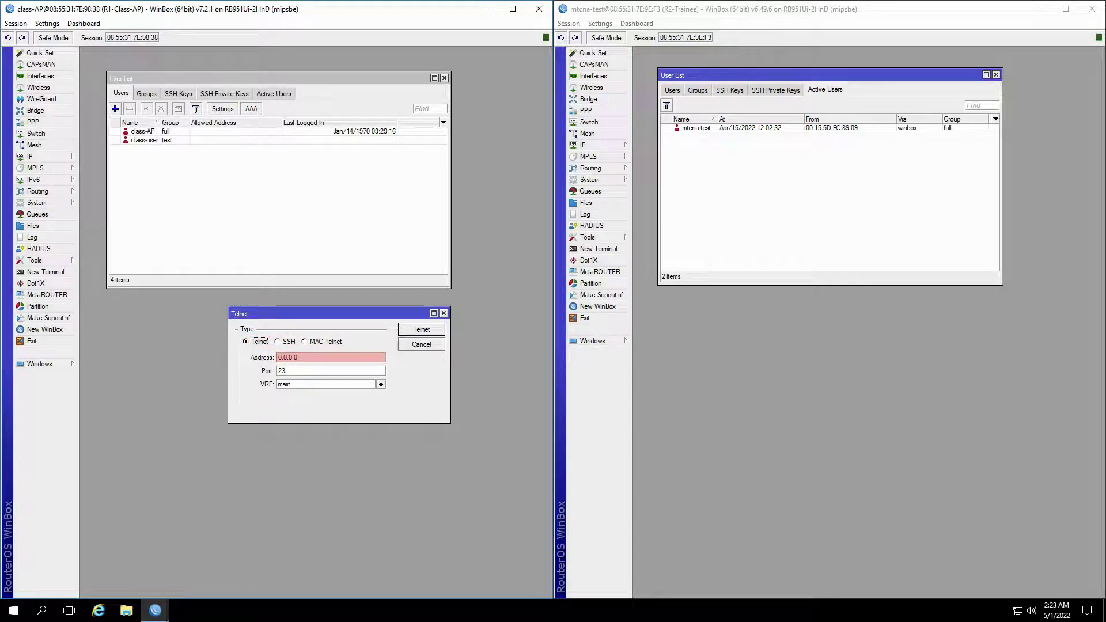
Telnet to 10.0.0.1 and log in with the test account's login name and password
click(330, 357)
text(10.0.0.1)
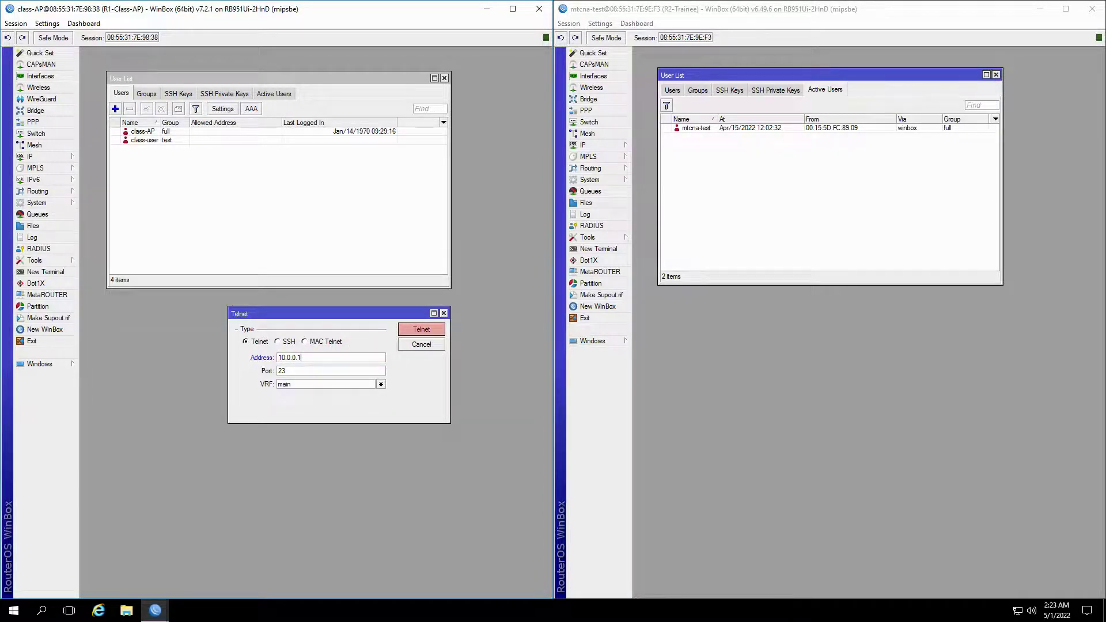
key(Return)
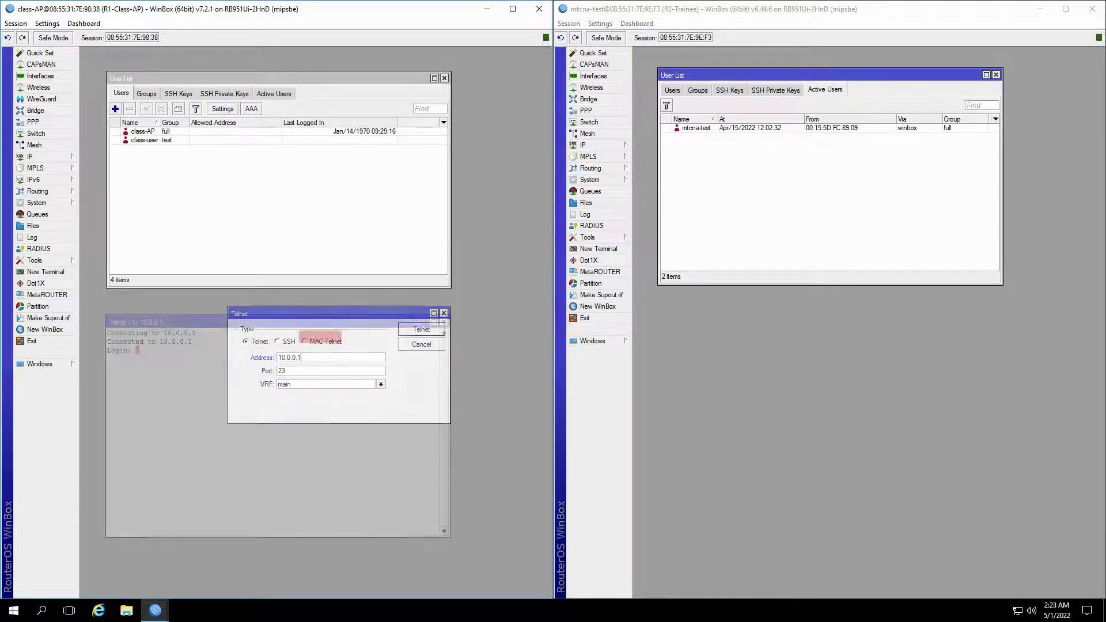
text(mtcna-test)
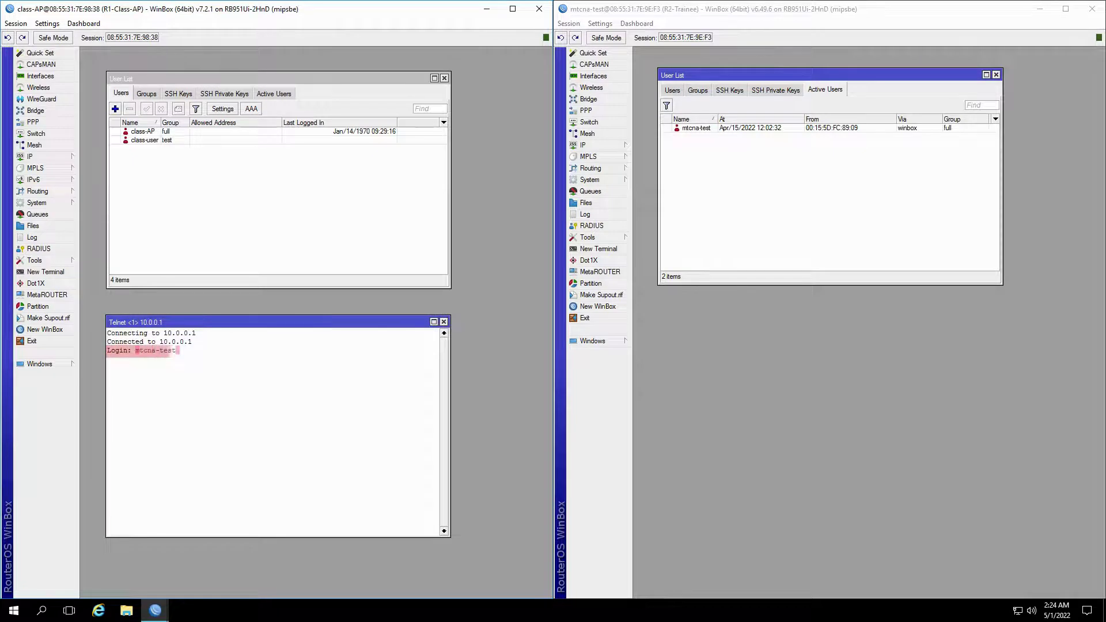
key(Return)
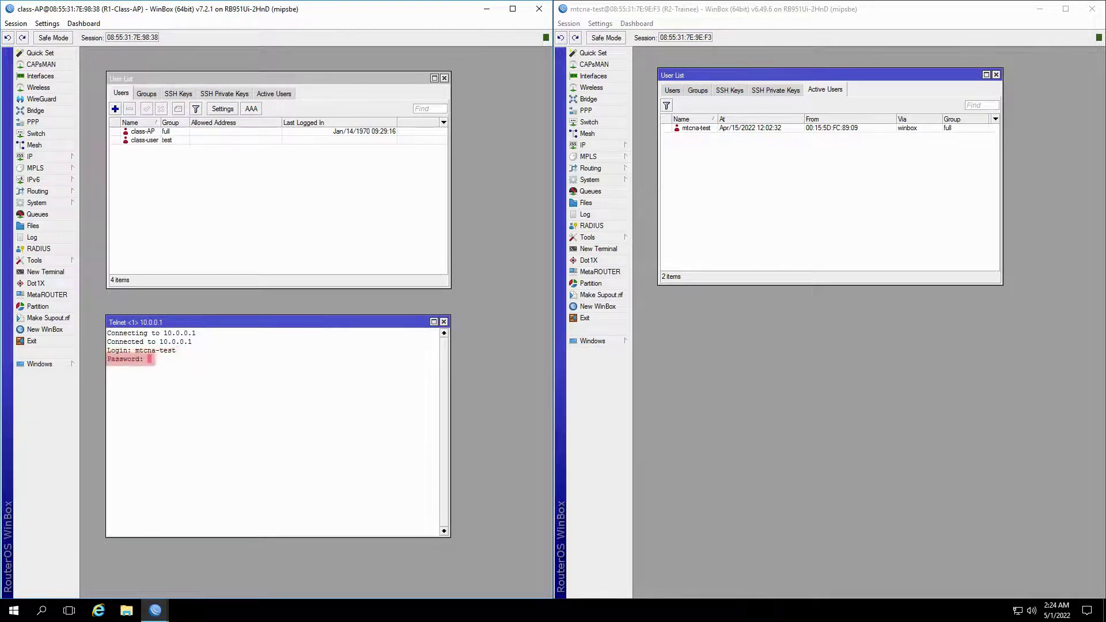
key(Return)
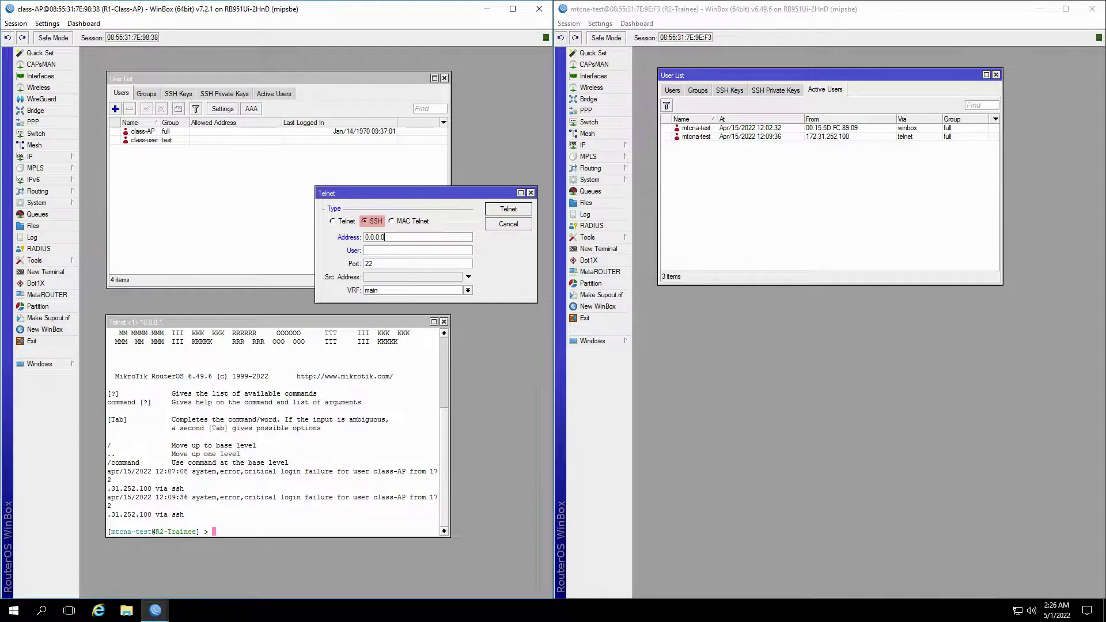
Connect over SSH to 10.0.0.1 as the test user and enter its password
key(BackSpace)
key(BackSpace)
key(BackSpace)
key(BackSpace)
key(BackSpace)
key(BackSpace)
key(BackSpace)
text(10.0.0.1)
key(Tab)
text(mtcna-test)
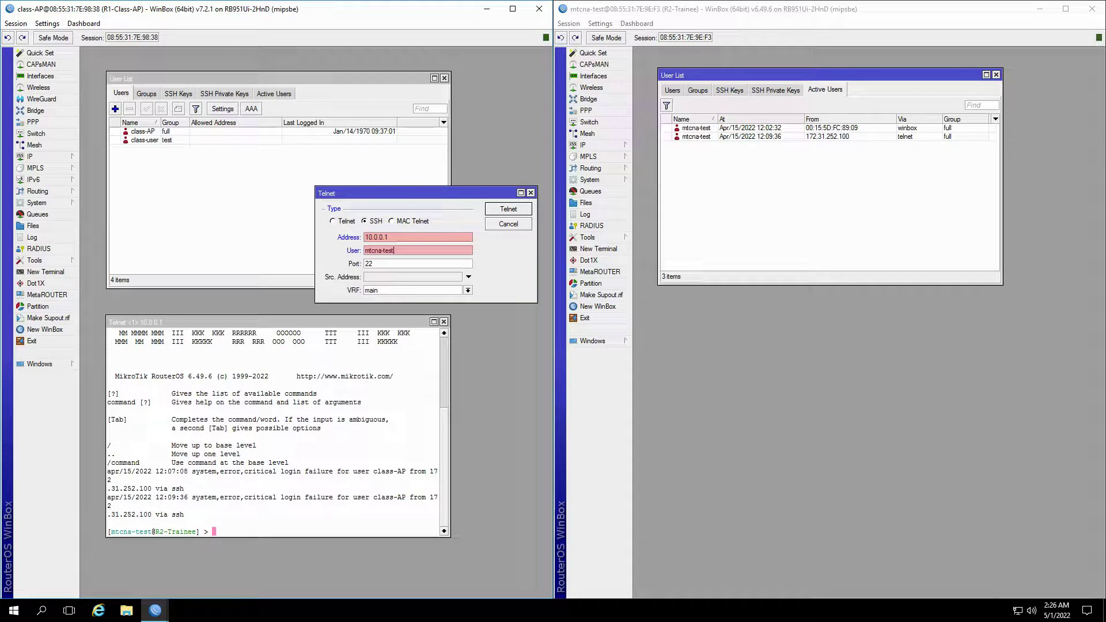
key(Return)
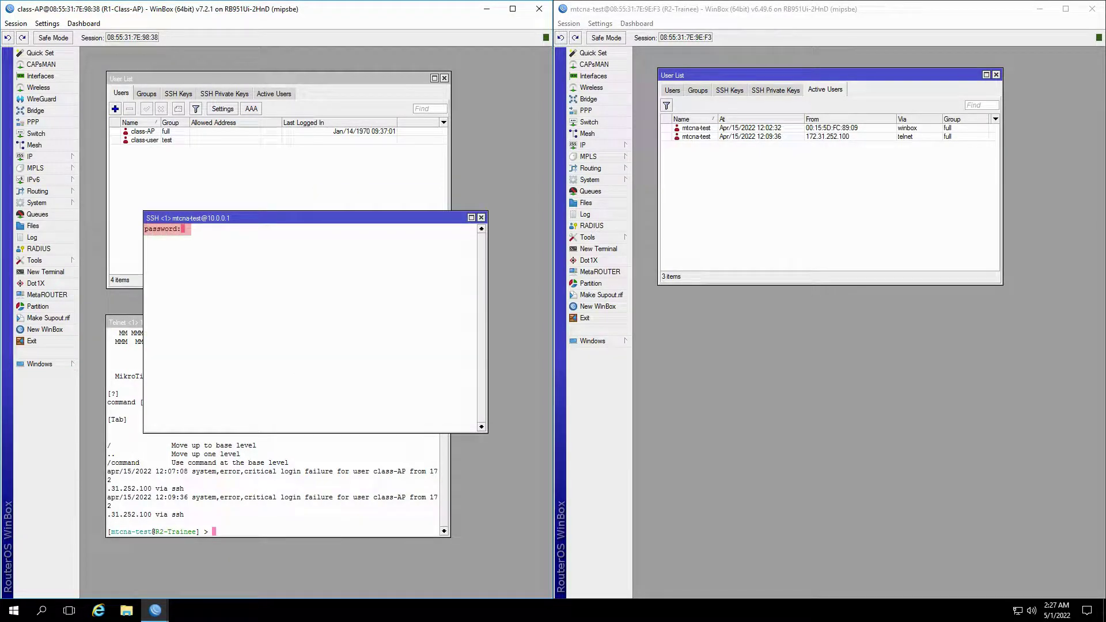
key(Return)
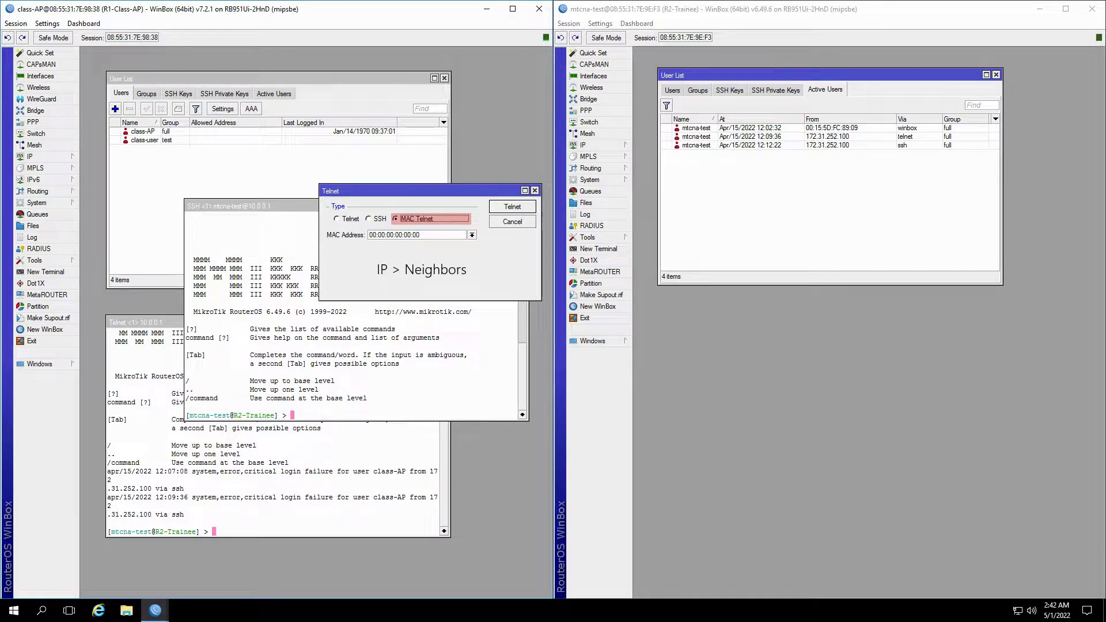
MAC Telnet to neighbour 08:55:31:7E:9E:F8 and log in with the test account
key(alt+Down)
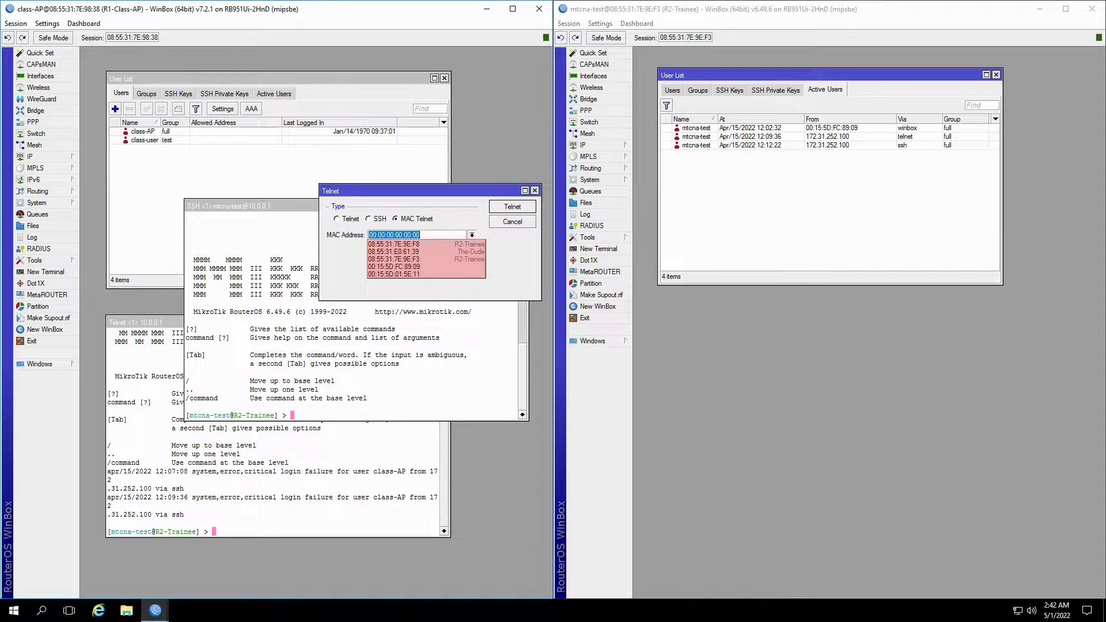
key(Down)
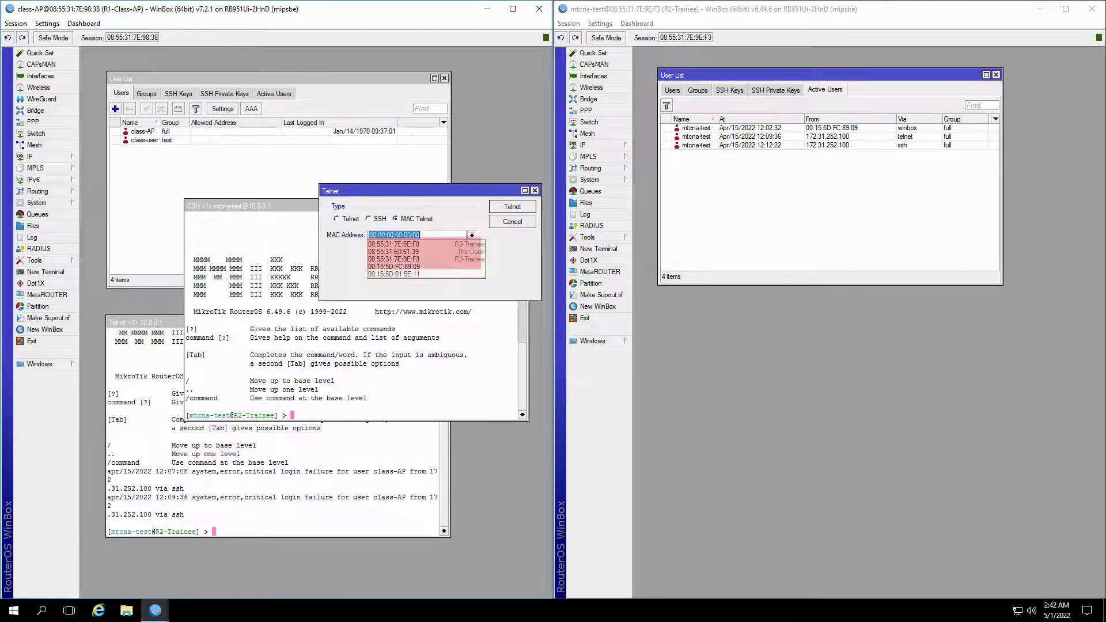
key(Return)
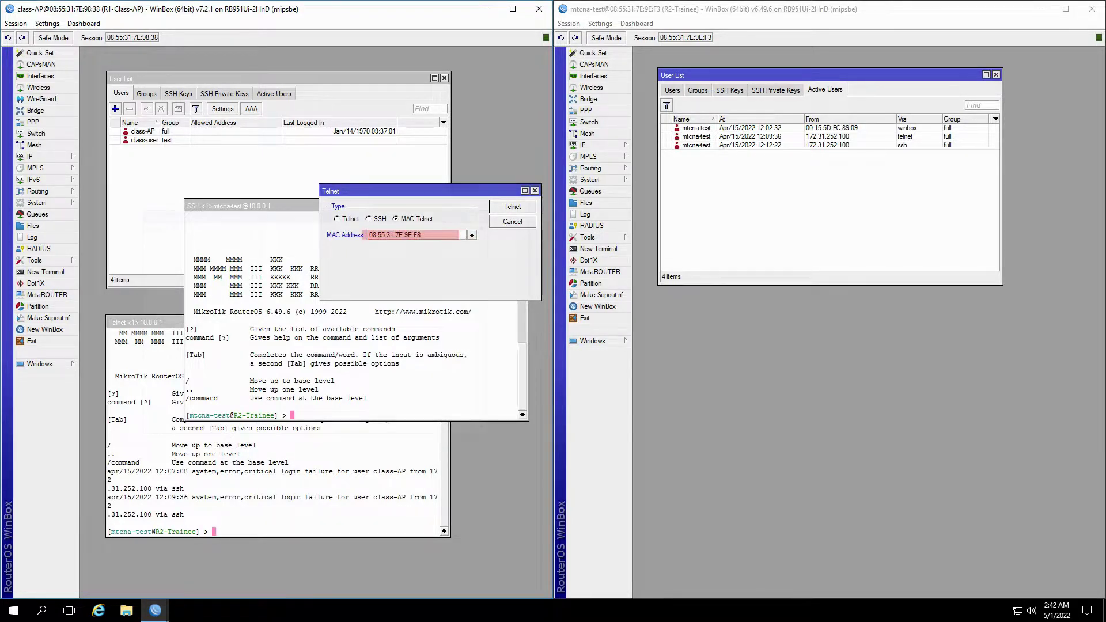
key(Return)
text(mtcna-test)
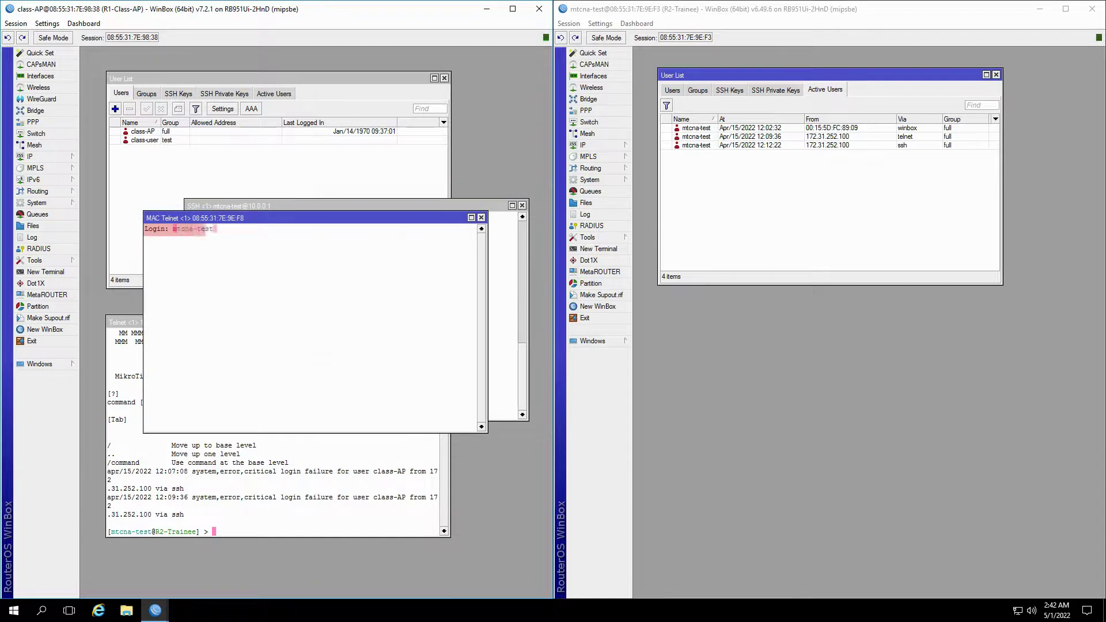
key(Return)
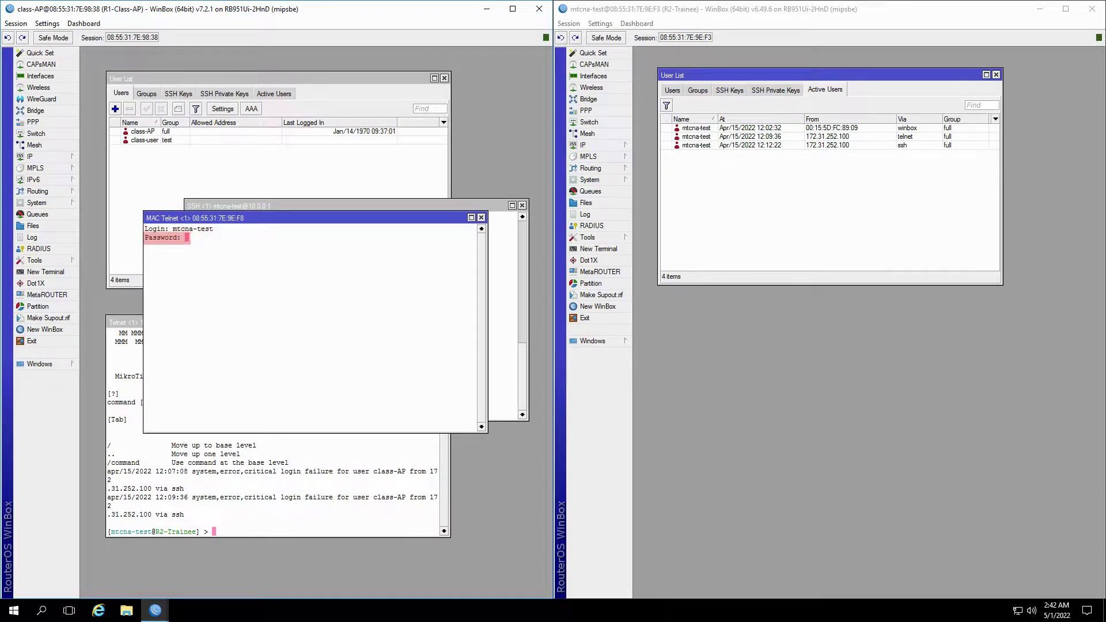
key(Return)
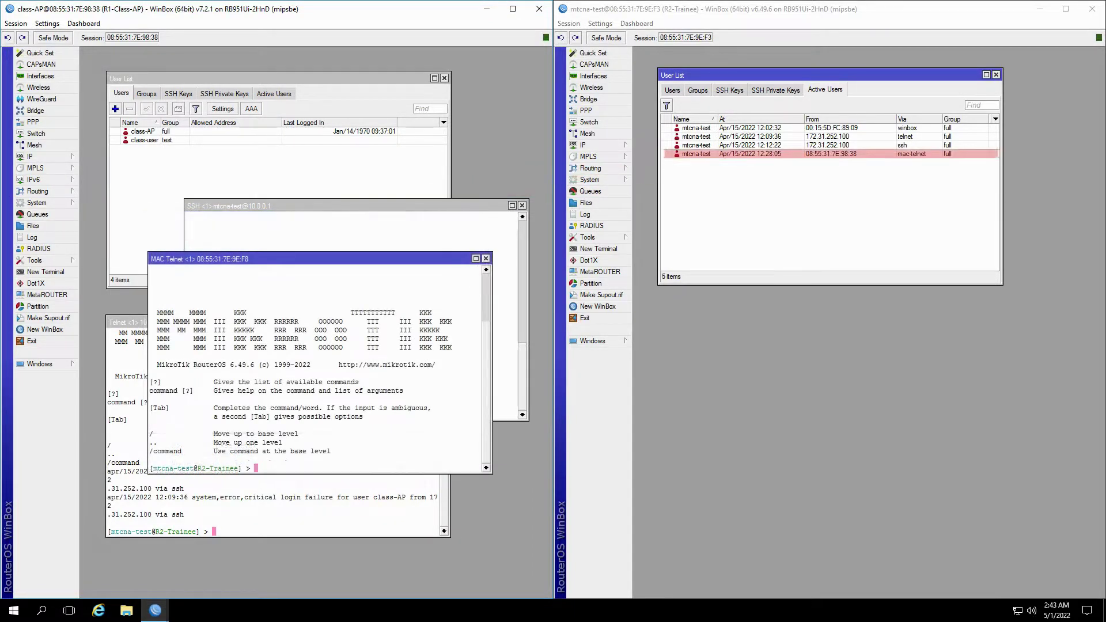